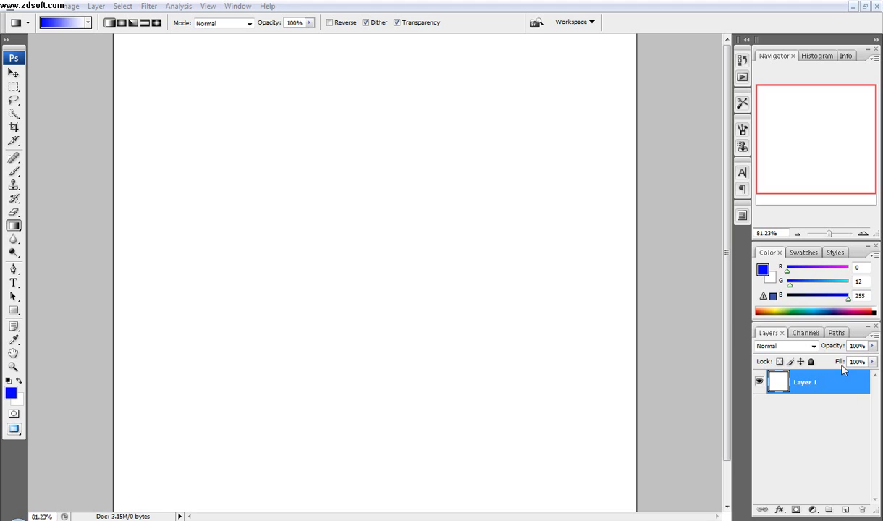
Step: Select the Brush tool, which is set to size 29
click(13, 172)
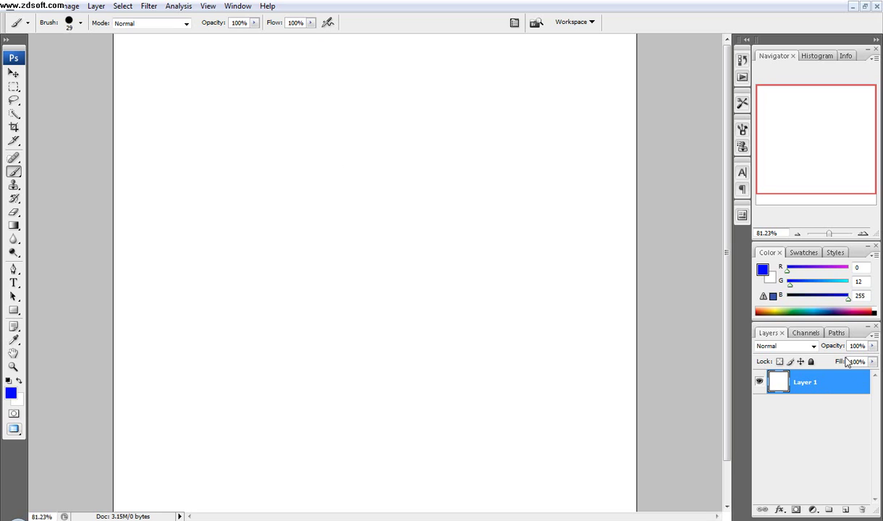
Step: On a new layer, fill a large centred rectangular selection with solid blue and deselect
click(844, 510)
click(14, 86)
drag(215, 131, 554, 422)
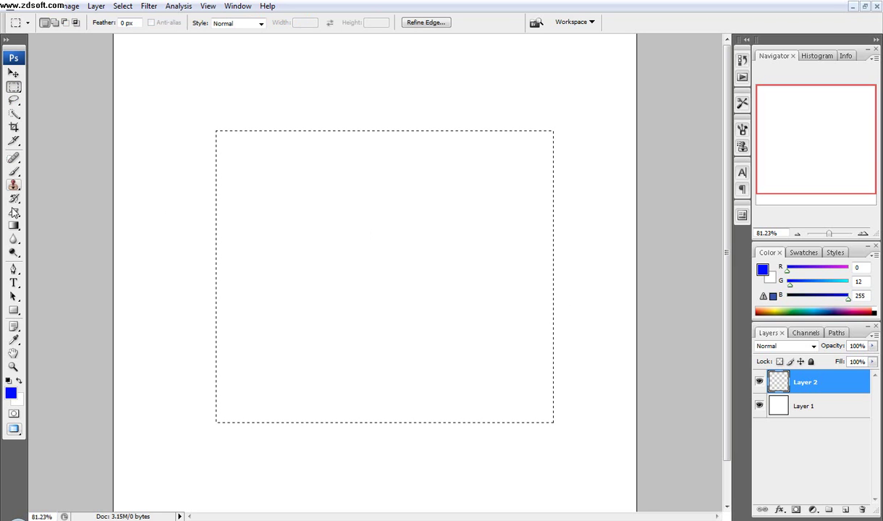
click(14, 225)
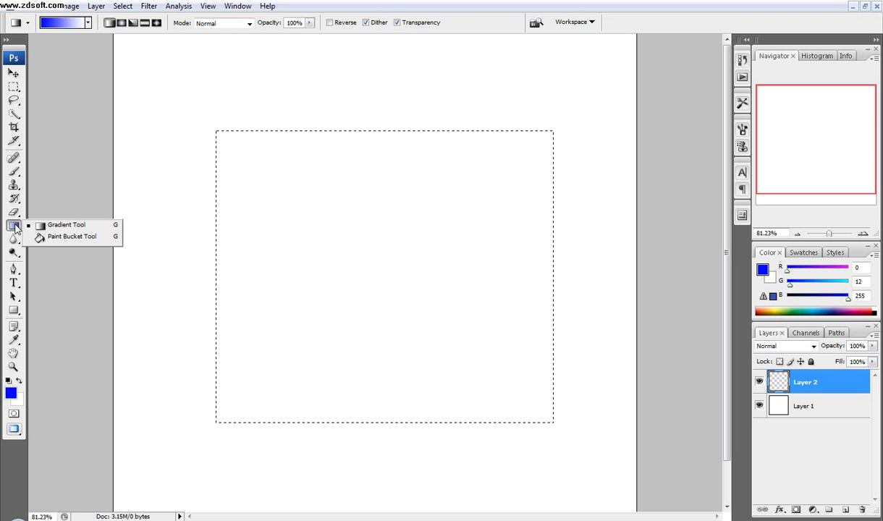
click(69, 237)
click(374, 250)
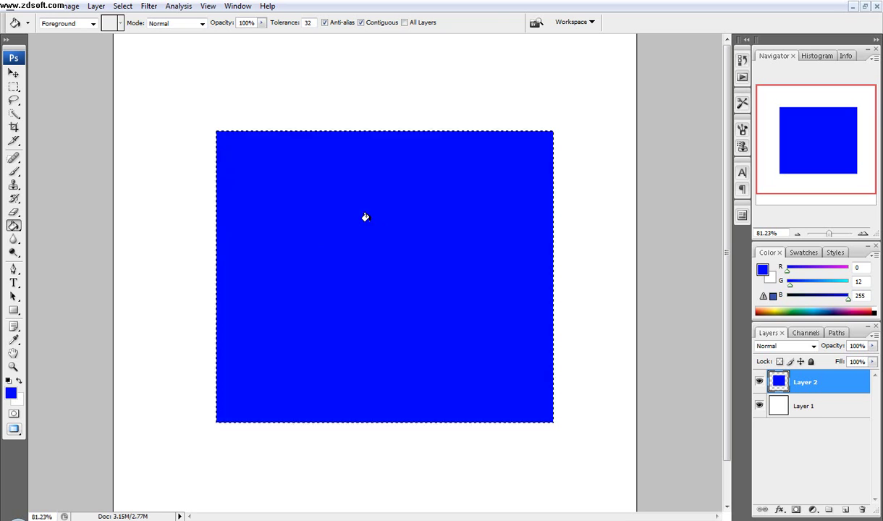
key(ctrl+d)
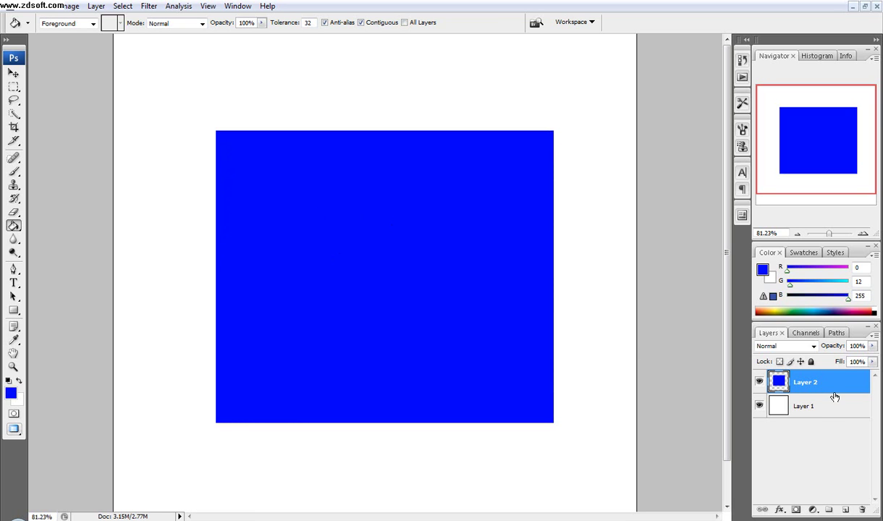
Step: Give Layer 2 a 100% opacity black drop shadow offset down-right, 59 px distance, 5 px size
double_click(834, 394)
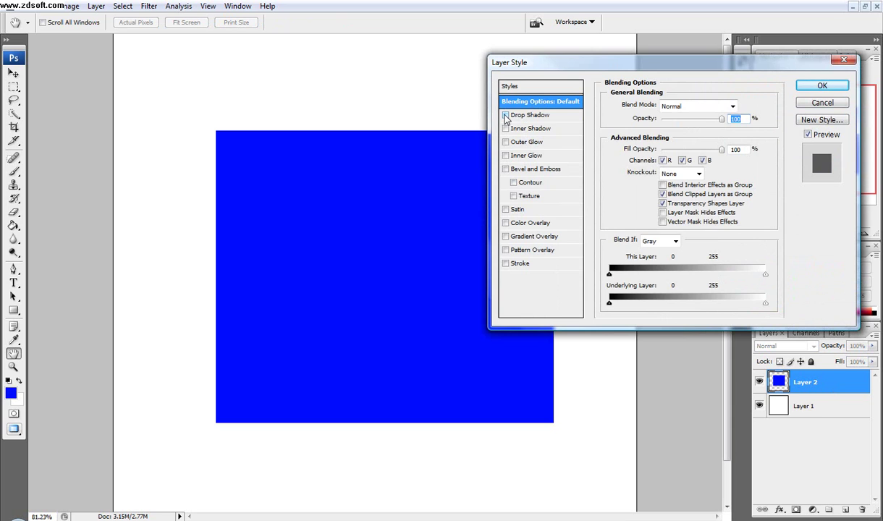
click(506, 115)
click(521, 117)
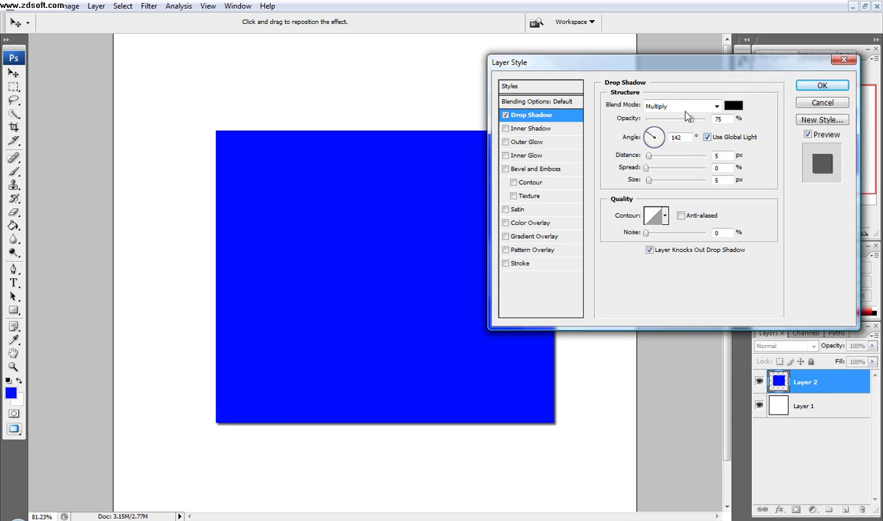
drag(691, 122, 706, 119)
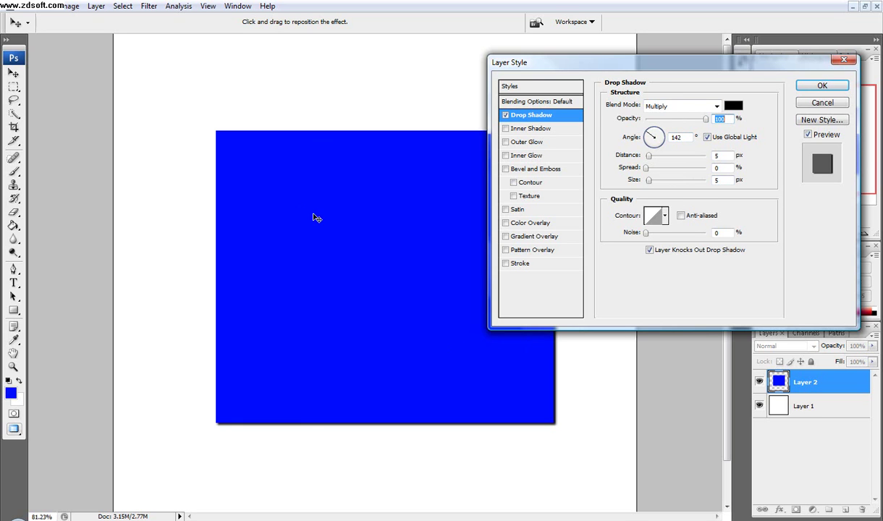
drag(316, 179, 373, 207)
click(808, 86)
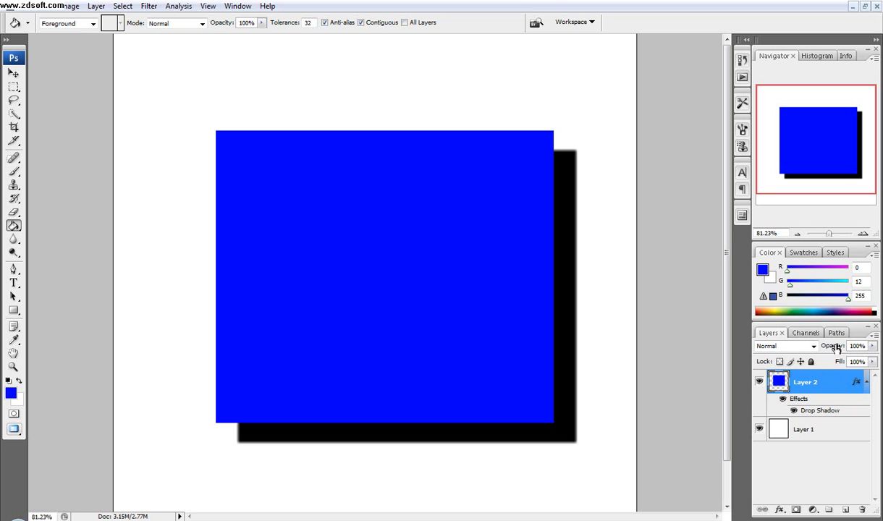
Step: Lower Layer 2 opacity to 69%, inspect the square's corner, then restore opacity to 100%
drag(833, 349, 778, 334)
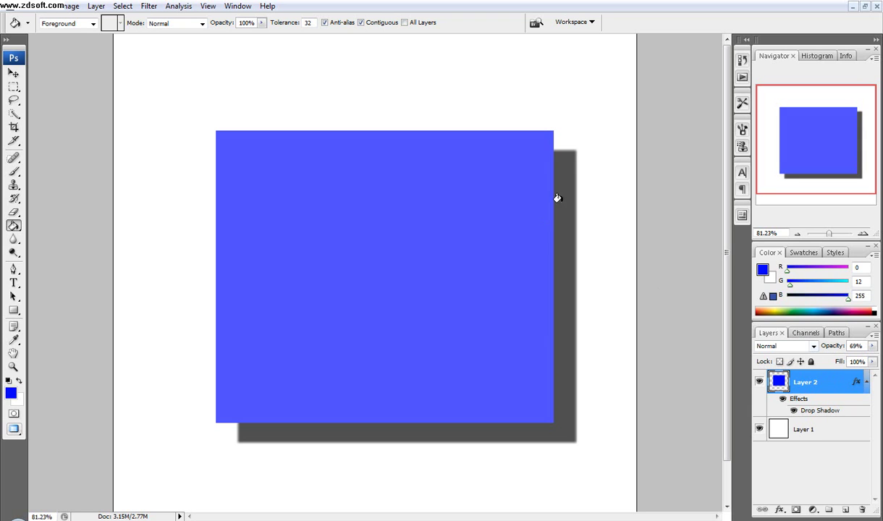
scroll(570, 256, up, 5)
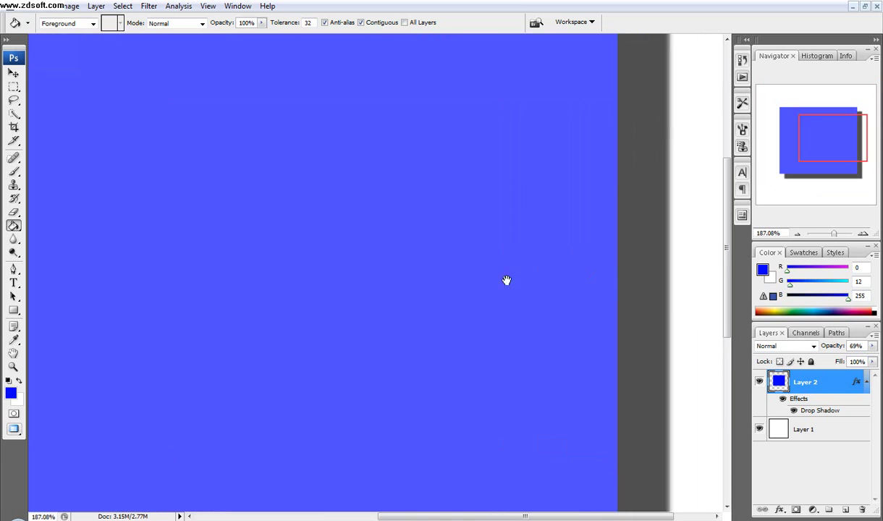
drag(492, 276, 463, 429)
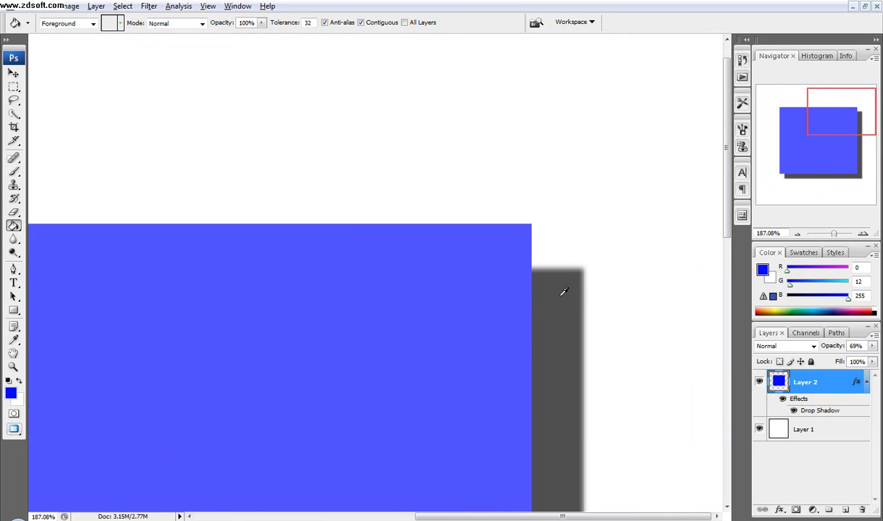
scroll(564, 291, up, 1)
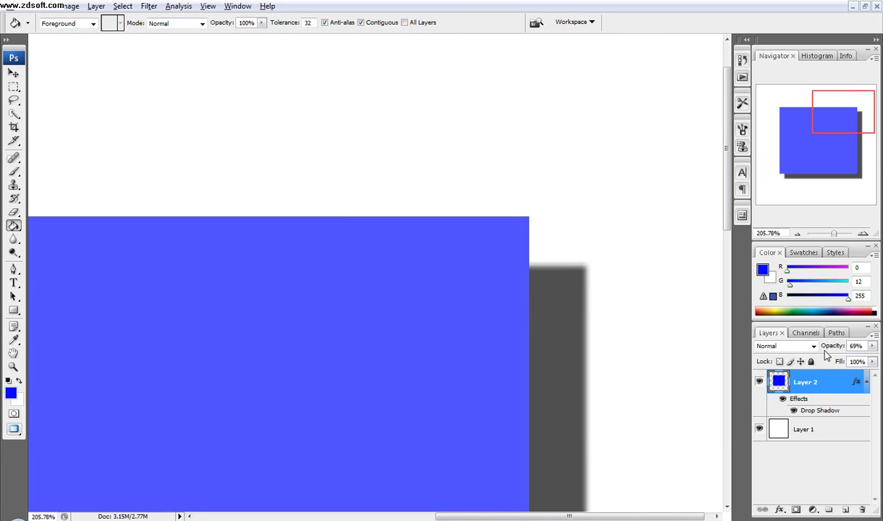
drag(826, 346, 813, 364)
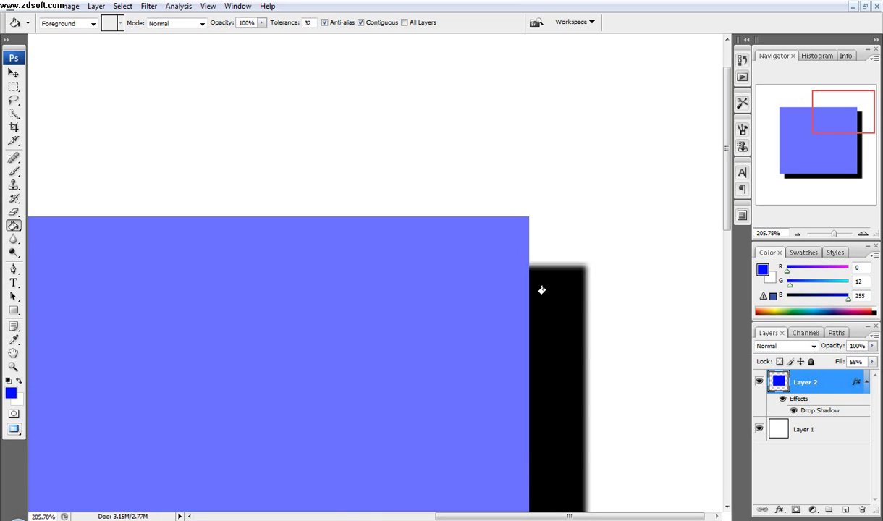
Step: Try Layer 2 fill at 39% and 0%, restore 100%, then delete the layer
drag(838, 363, 786, 364)
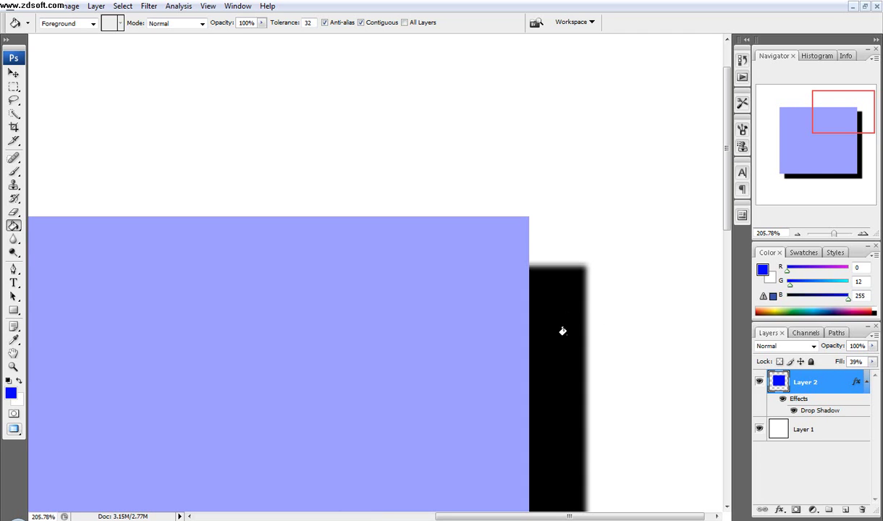
drag(838, 363, 657, 374)
scroll(612, 396, down, 2)
scroll(597, 422, down, 1)
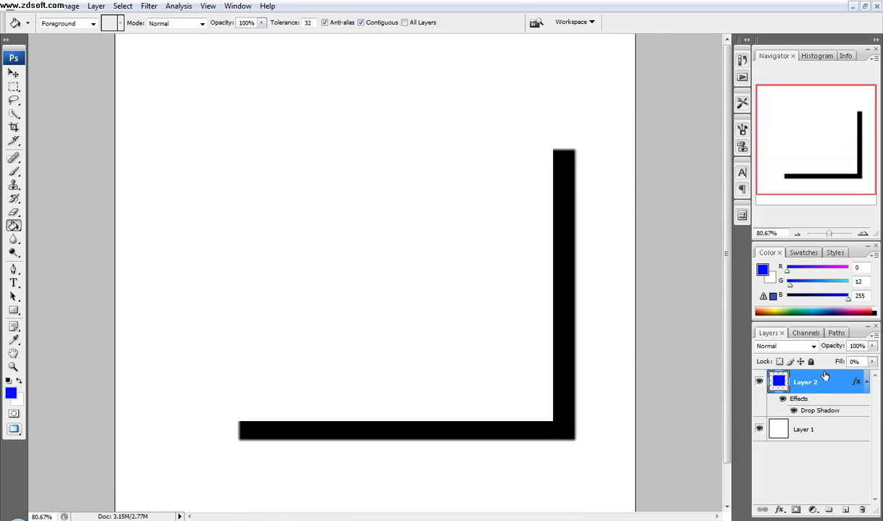
drag(839, 363, 868, 363)
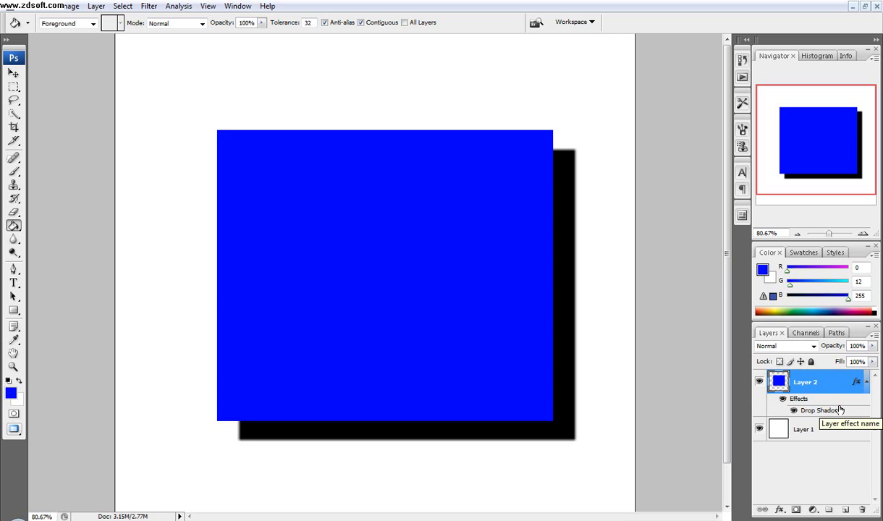
drag(830, 388, 861, 509)
Step: Add a new empty Layer 2 and select the 29-pixel Brush tool
click(845, 510)
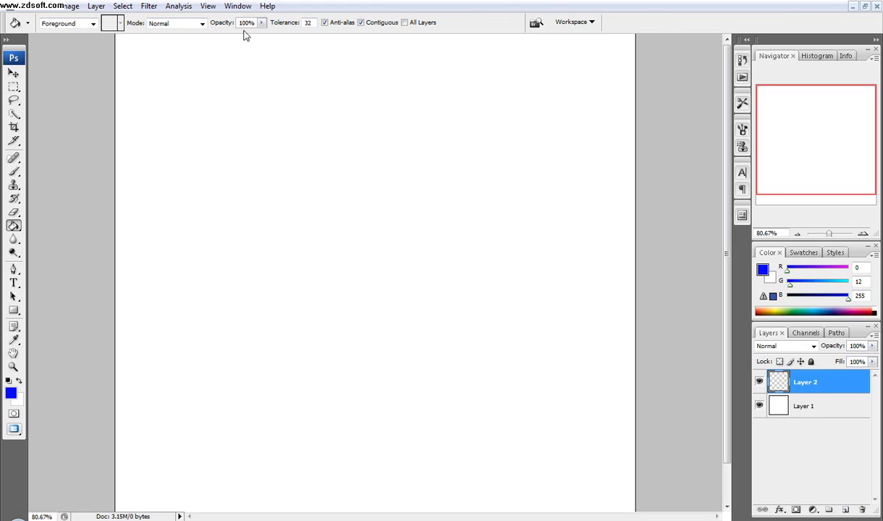
click(14, 171)
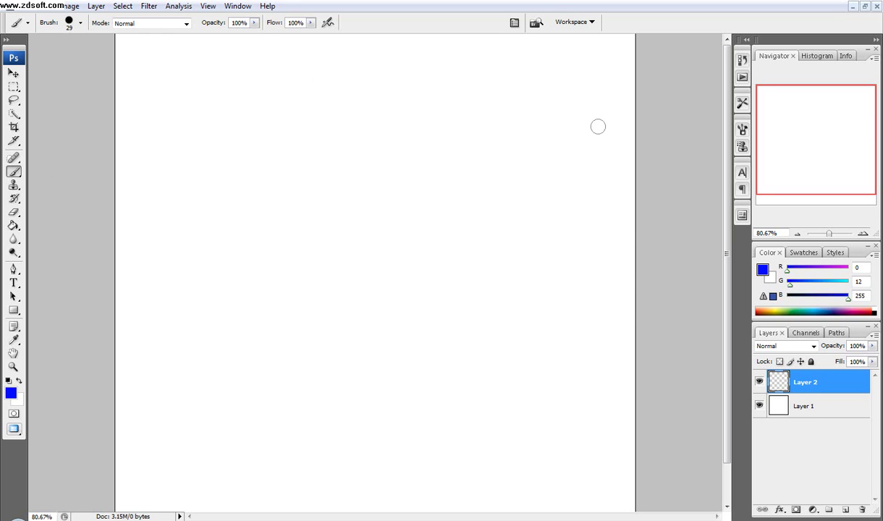
Step: Paint a solid blue vertical stroke down the right side of the canvas at 100% opacity
click(551, 56)
drag(551, 57, 551, 489)
scroll(573, 250, up, 1)
scroll(573, 250, up, 15)
drag(633, 242, 184, 240)
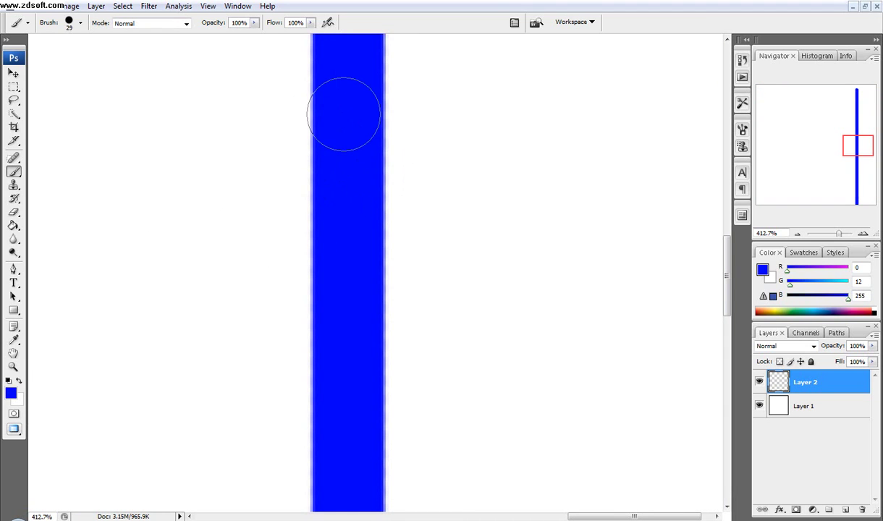
Step: Lower brush opacity to 44% and paint a paler stroke left of the first
scroll(345, 189, down, 12)
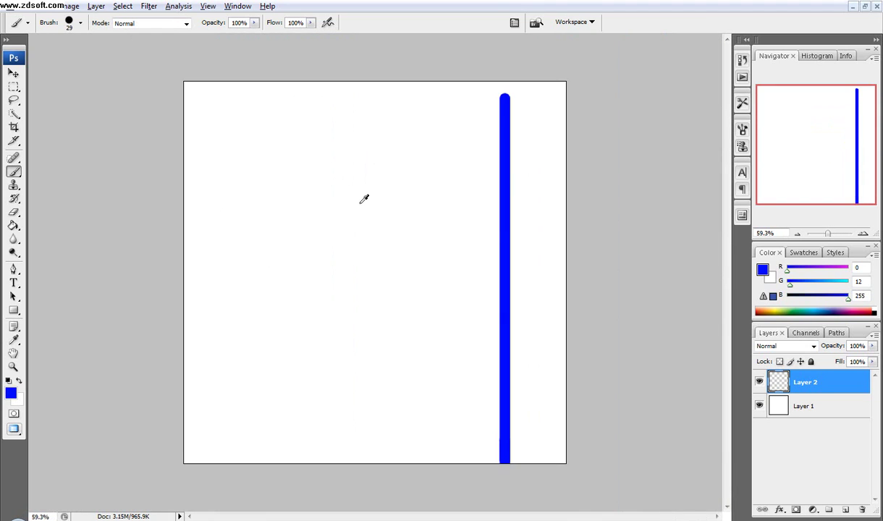
scroll(348, 190, up, 1)
drag(215, 25, 178, 26)
drag(475, 82, 486, 461)
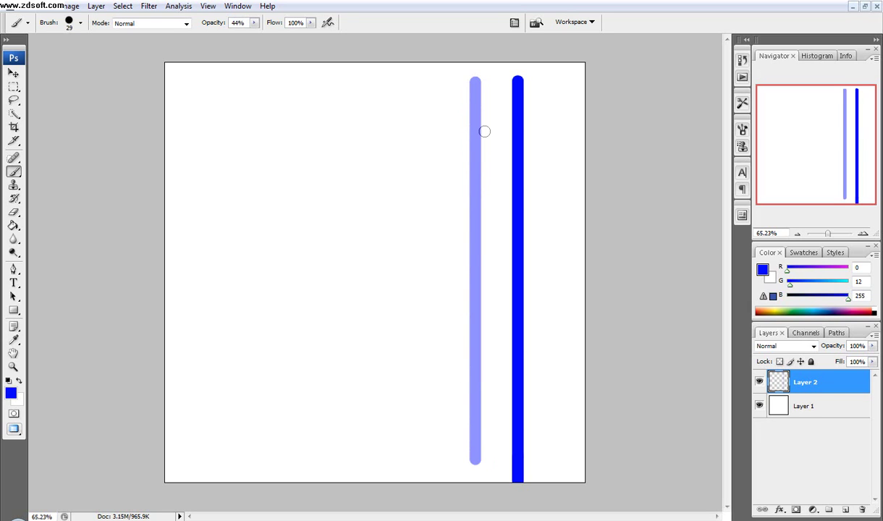
Step: Restore brush opacity to 100% and paint a vertical stroke at 59% flow
mouse_move(206, 25)
mouse_down()
mouse_move(295, 23)
mouse_move(257, 25)
mouse_up()
click(435, 85)
drag(435, 86, 434, 445)
scroll(434, 74, up, 10)
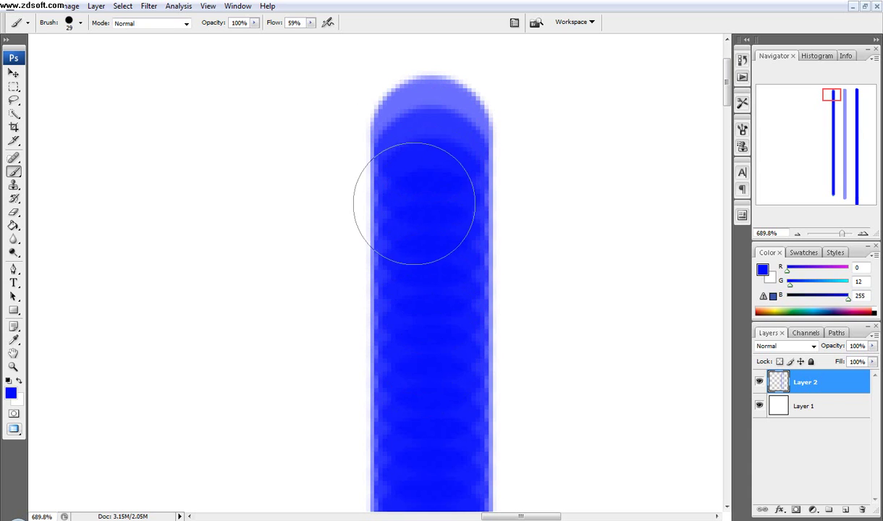
scroll(412, 258, down, 10)
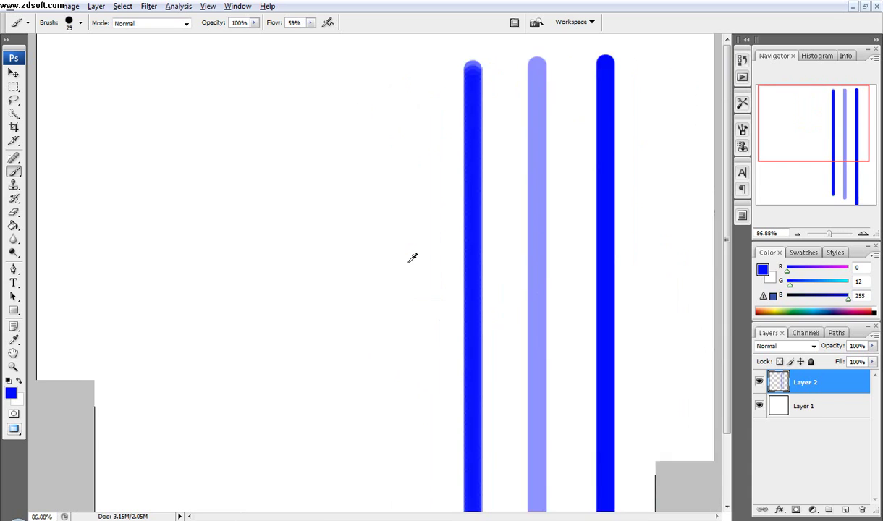
scroll(322, 102, down, 1)
Step: Set flow to 25%, undo a stray diagonal, and paint another vertical stroke
drag(265, 25, 246, 25)
shift+click(406, 71)
drag(406, 71, 409, 114)
key(ctrl+z)
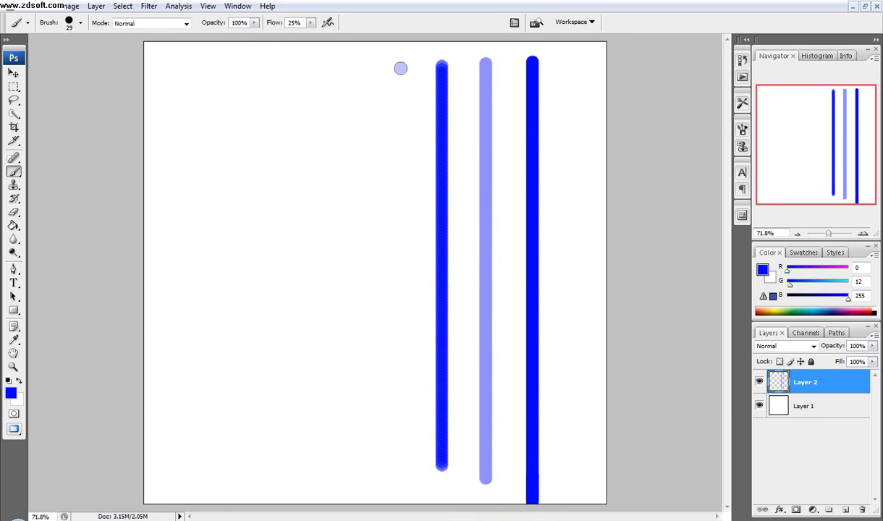
drag(401, 68, 400, 463)
scroll(395, 109, up, 5)
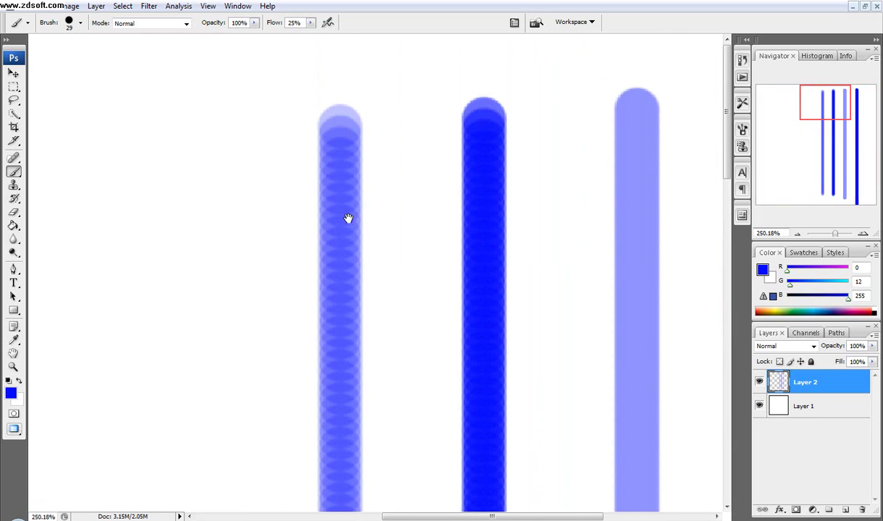
scroll(343, 127, up, 2)
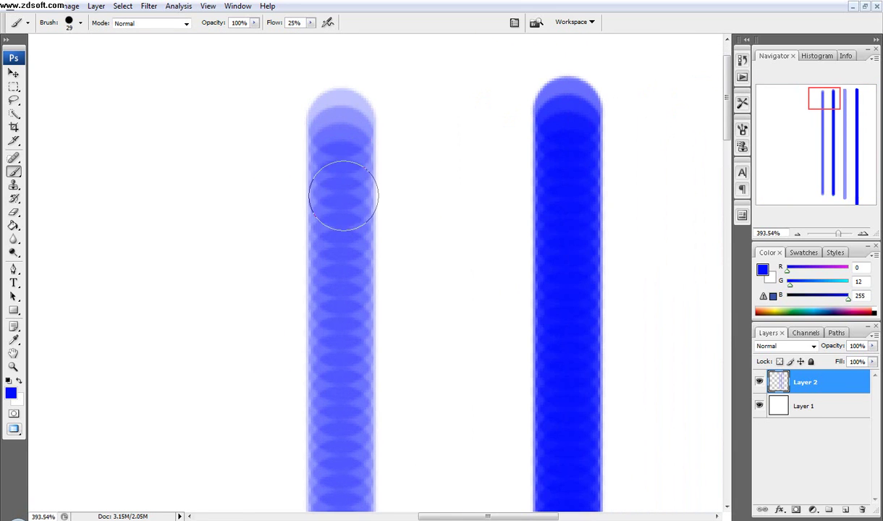
scroll(348, 221, down, 6)
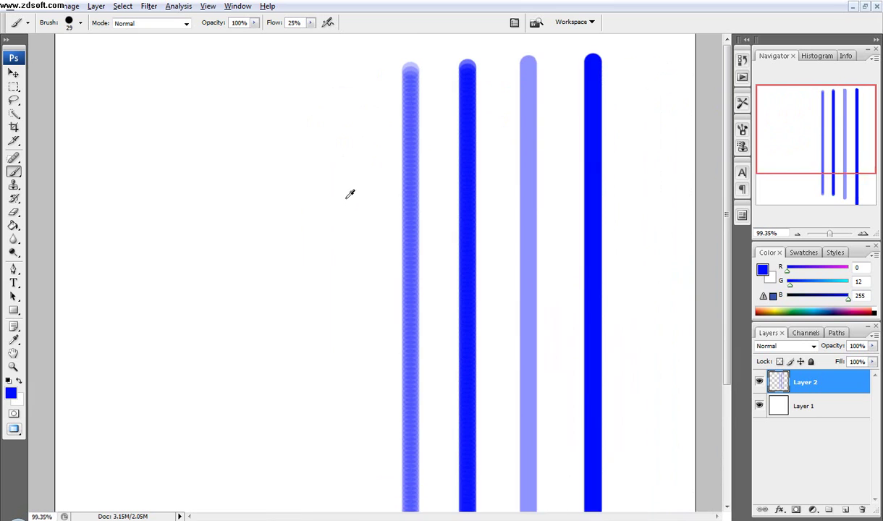
scroll(350, 194, down, 3)
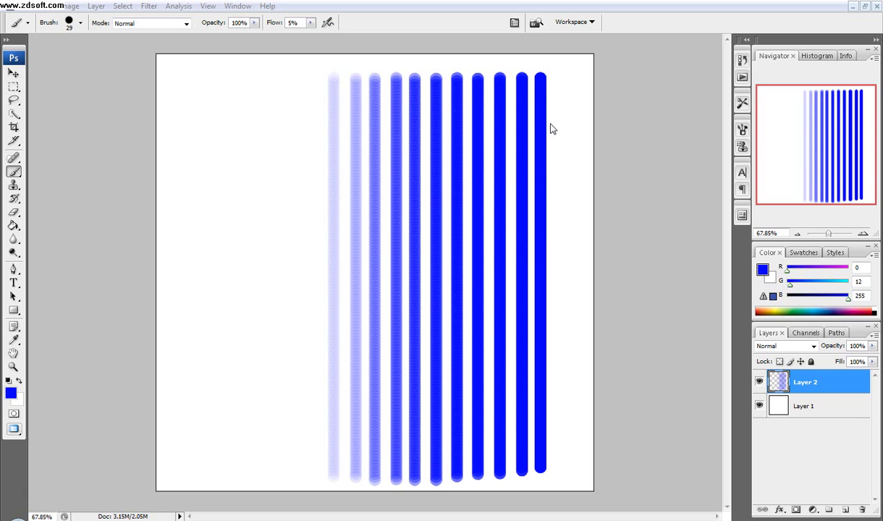
Step: Zoom and pan across the stroke tops to compare edges, then fit the canvas on screen
drag(552, 108, 291, 258)
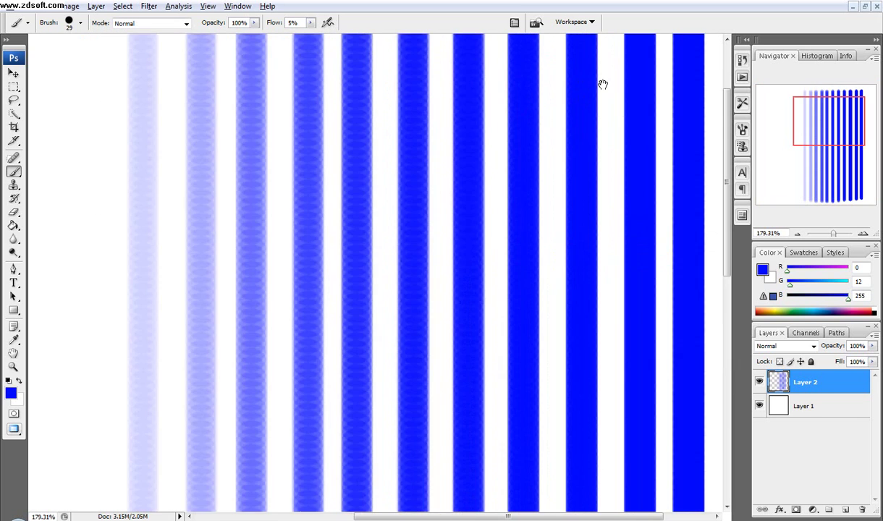
drag(602, 85, 513, 125)
scroll(589, 125, up, 5)
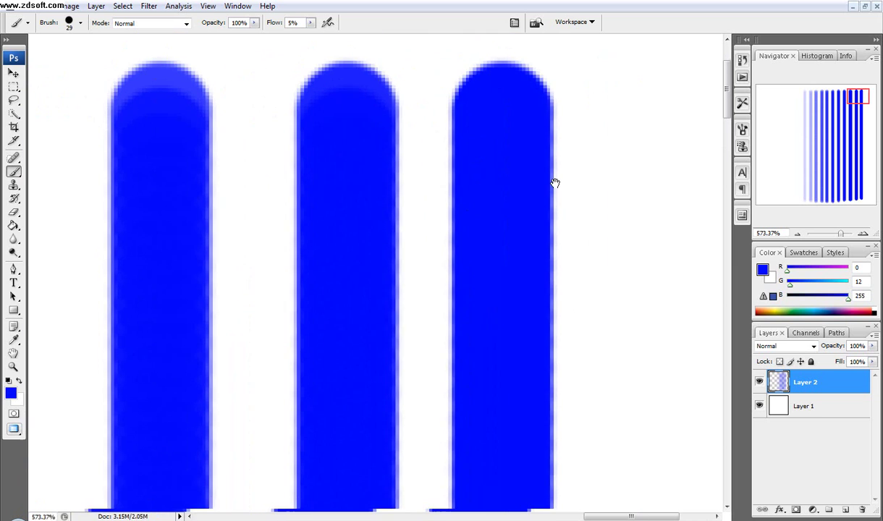
drag(555, 183, 597, 172)
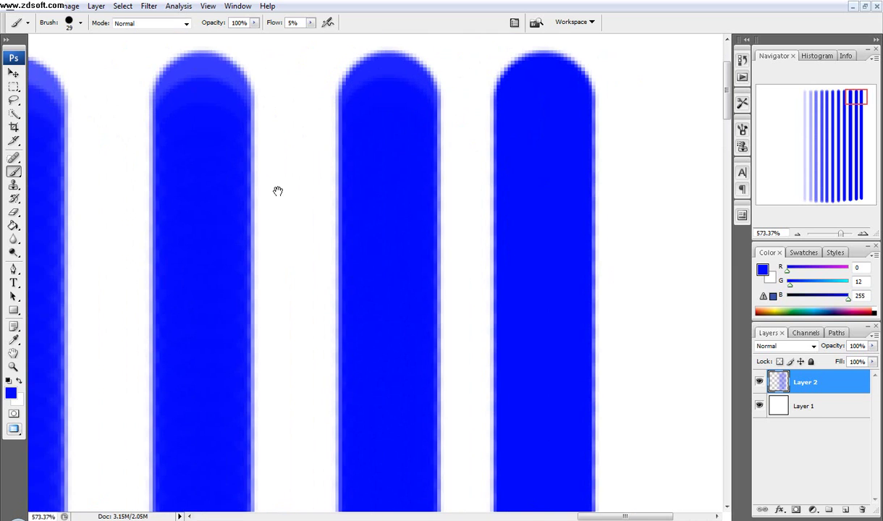
mouse_move(278, 191)
mouse_down()
mouse_move(530, 156)
mouse_move(491, 165)
mouse_up()
mouse_move(430, 162)
mouse_down()
mouse_move(564, 129)
mouse_move(420, 147)
mouse_move(437, 152)
mouse_move(381, 171)
mouse_move(515, 166)
mouse_move(335, 193)
mouse_move(523, 194)
mouse_move(463, 211)
mouse_move(353, 188)
mouse_move(482, 190)
mouse_move(309, 191)
mouse_move(455, 191)
mouse_move(288, 228)
mouse_move(360, 189)
mouse_move(395, 205)
mouse_up()
key(ctrl+0)
scroll(384, 167, down, 3)
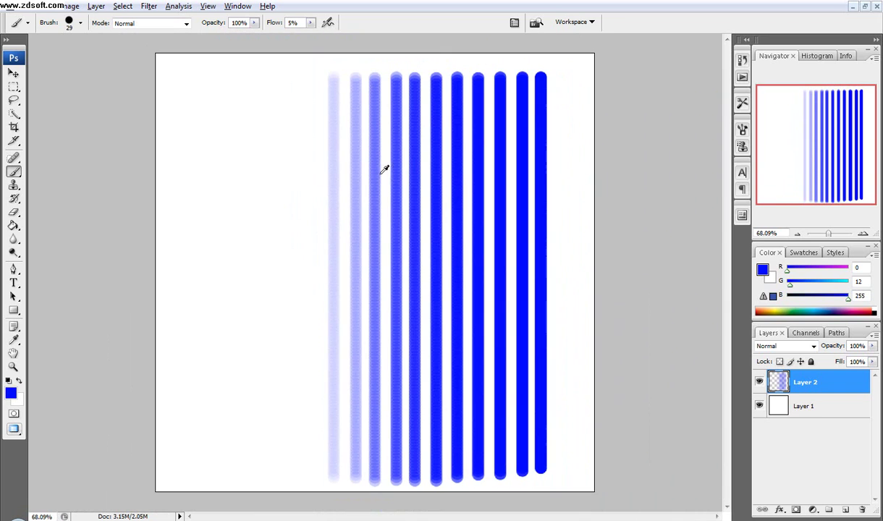